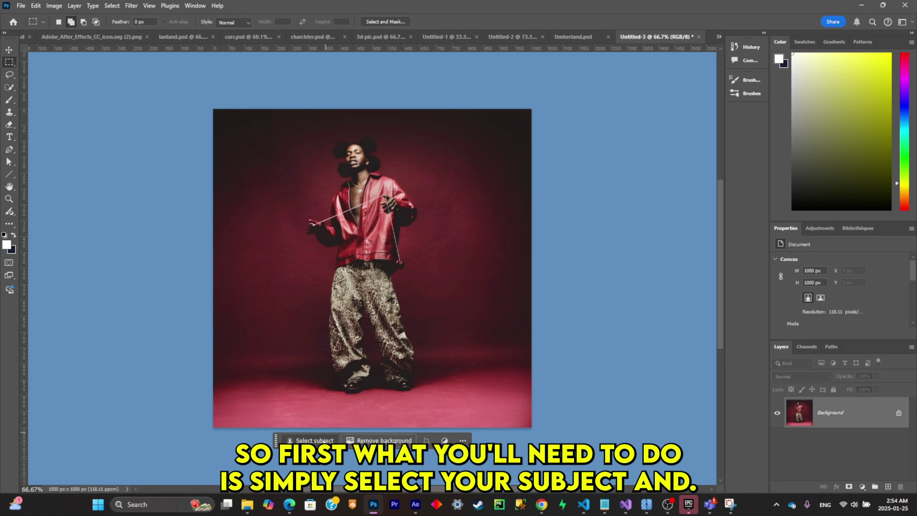
Select the subject and copy it onto its own layer, hiding the Background layer
click(311, 440)
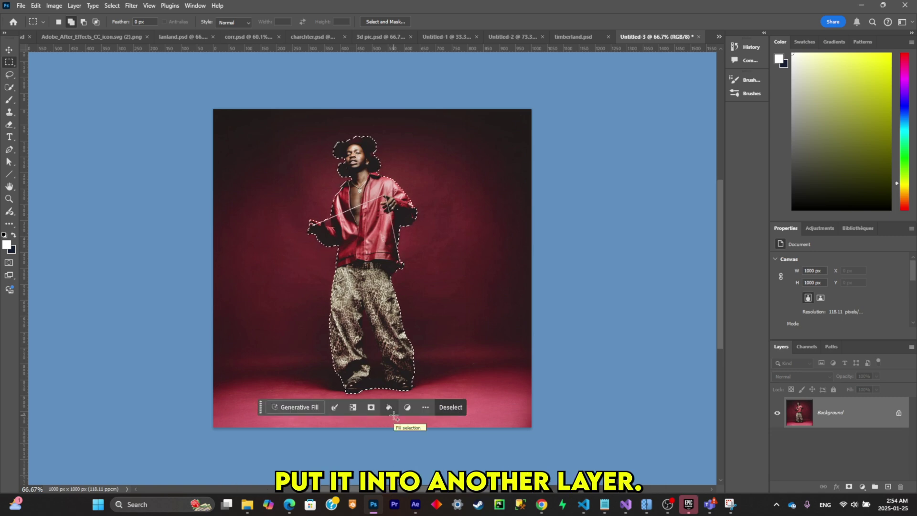
scroll(395, 419, up, 3)
scroll(356, 241, down, 3)
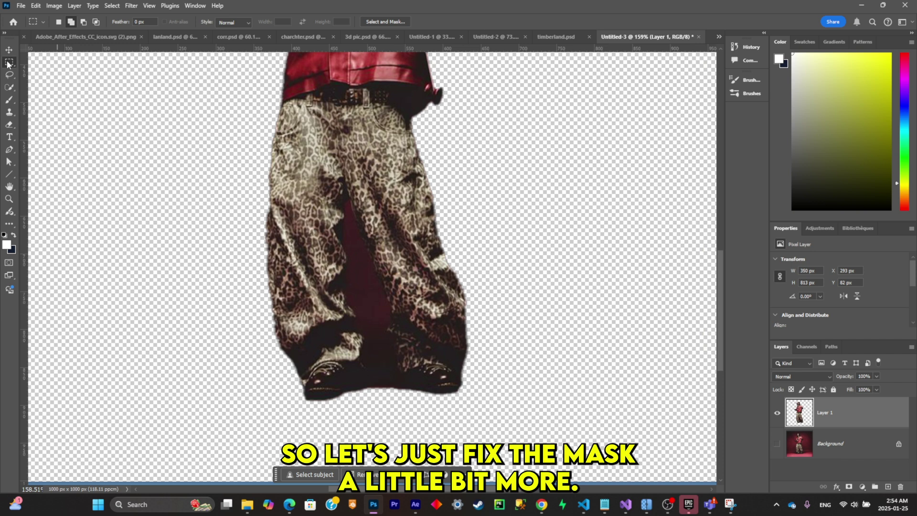
click(9, 100)
scroll(382, 363, up, 4)
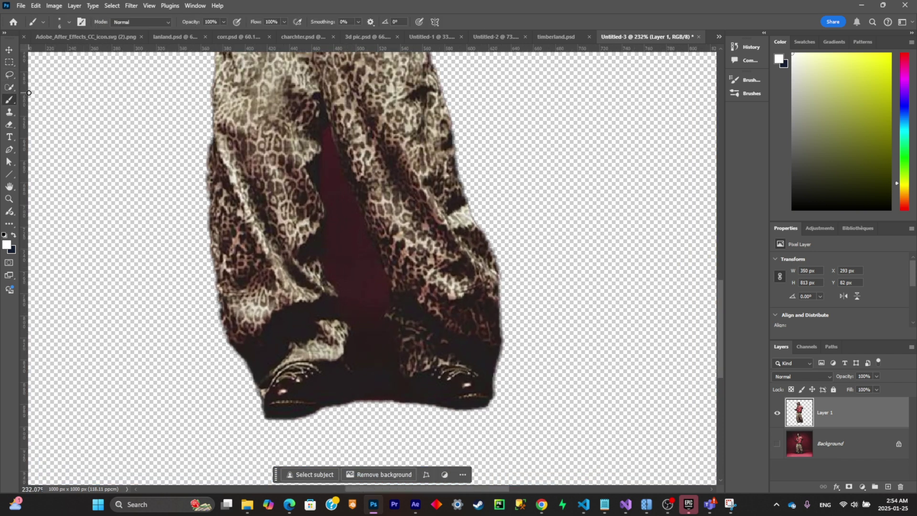
click(9, 87)
mouse_move(315, 100)
mouse_down()
mouse_move(306, 182)
mouse_move(370, 353)
mouse_move(363, 401)
mouse_move(427, 404)
mouse_up()
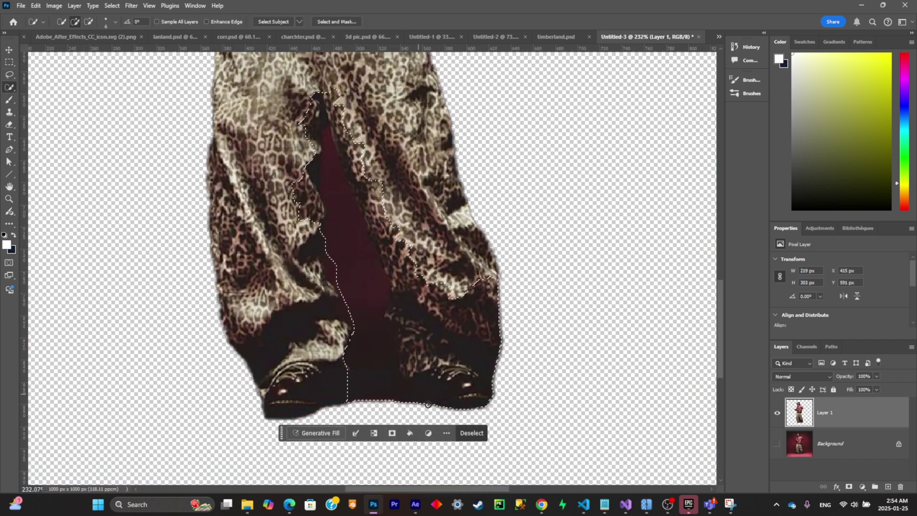
key(ctrl+d)
Erase the leftover red background between the trouser legs on Layer 1 with a 25 px Eraser at 83% hardness
scroll(428, 404, down, 1)
click(9, 124)
right_click(466, 296)
mouse_move(459, 267)
mouse_down()
mouse_move(455, 304)
mouse_move(471, 385)
mouse_move(487, 412)
mouse_move(477, 300)
mouse_move(448, 264)
mouse_move(432, 179)
mouse_up()
click(572, 346)
key(Return)
Reduce the Eraser to 14 px and clean the narrow gap where the trouser legs meet
right_click(438, 184)
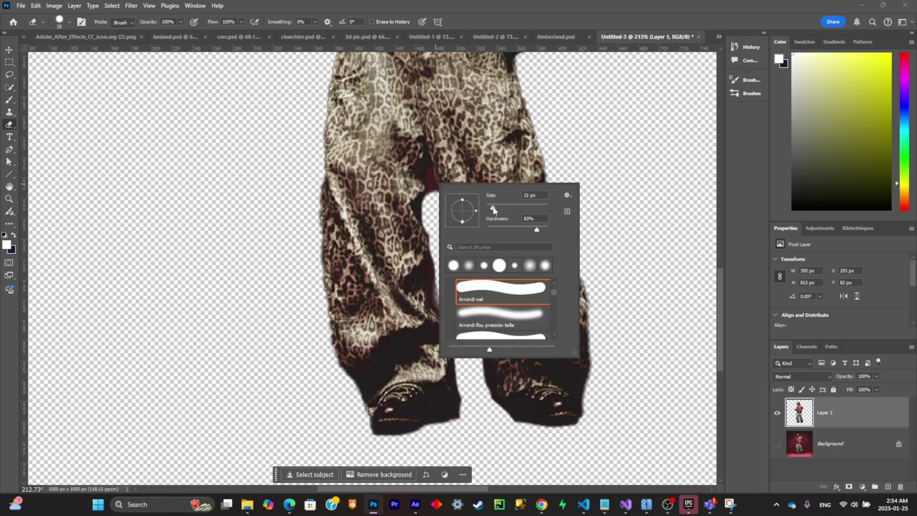
drag(493, 208, 490, 208)
key(Return)
drag(434, 193, 429, 173)
Show the Background layer, hide the cut-out Layer 1, and make Background the active layer
scroll(506, 214, down, 5)
scroll(506, 214, up, 2)
click(777, 443)
click(777, 412)
click(814, 434)
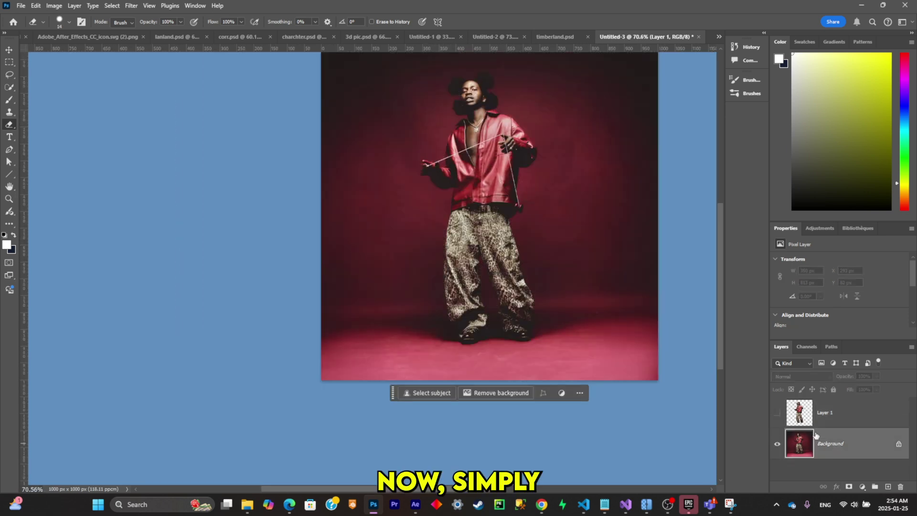
Remove the man from the backdrop with a rectangular Delete and Fill Selection, and merge the generated layer into Background
scroll(474, 212, down, 1)
click(7, 63)
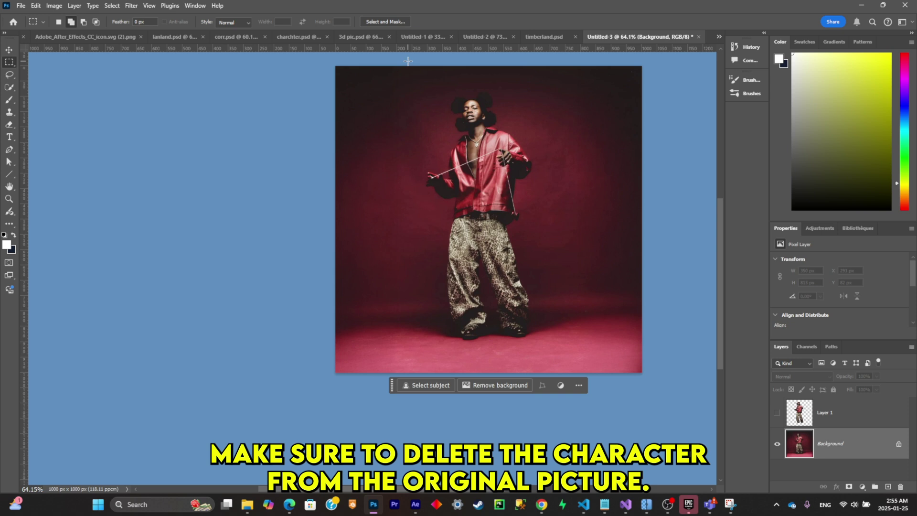
drag(411, 86, 570, 349)
right_click(557, 87)
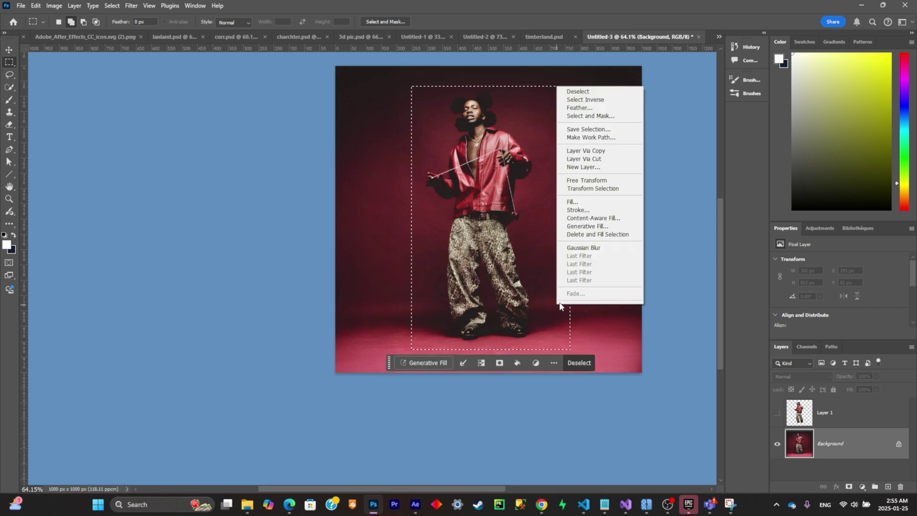
click(597, 234)
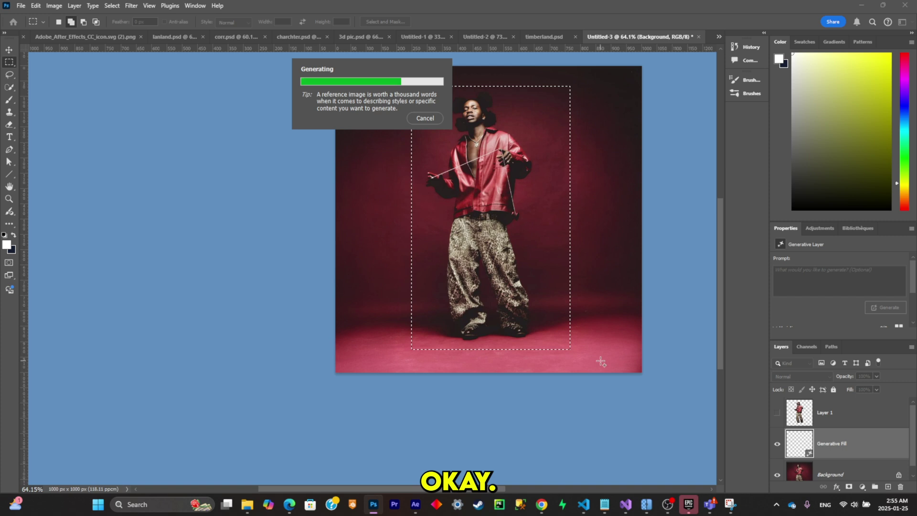
right_click(860, 443)
click(840, 241)
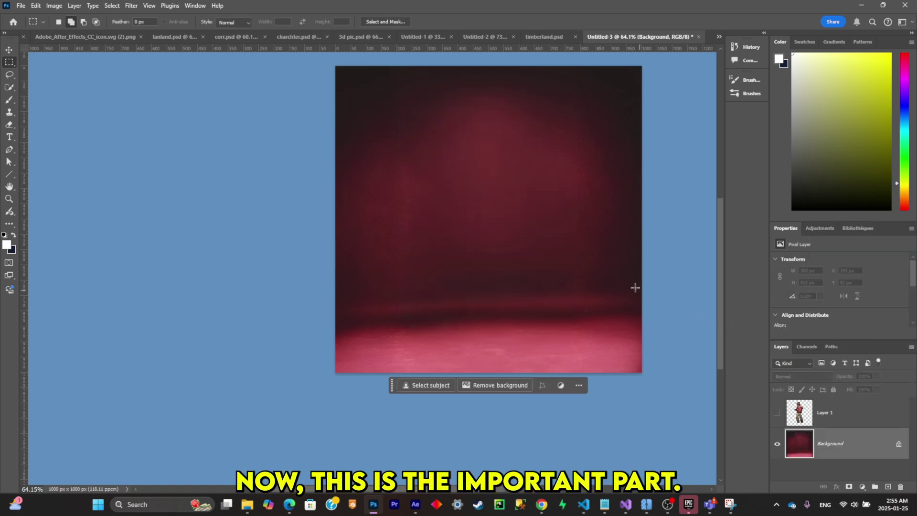
Copy the wall area above the floor onto a new layer, and delete the wall from the original background layer
drag(317, 64, 661, 309)
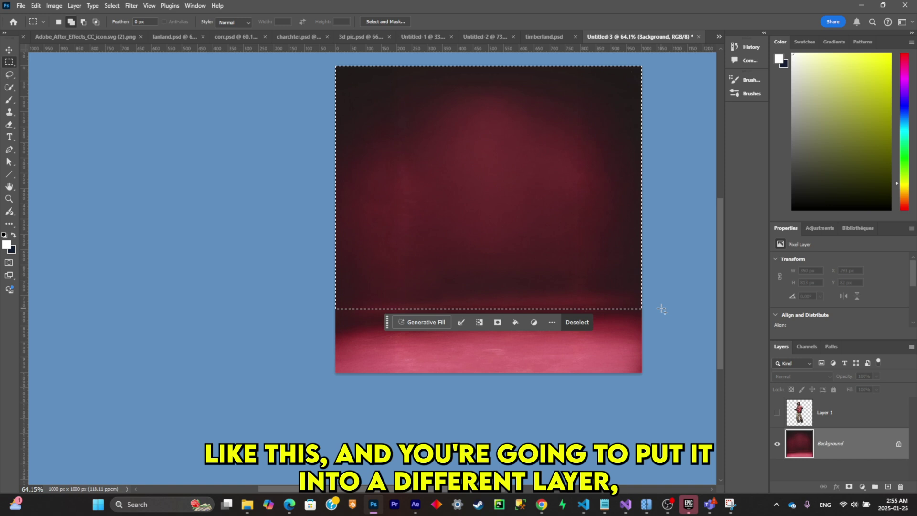
key(ctrl+j)
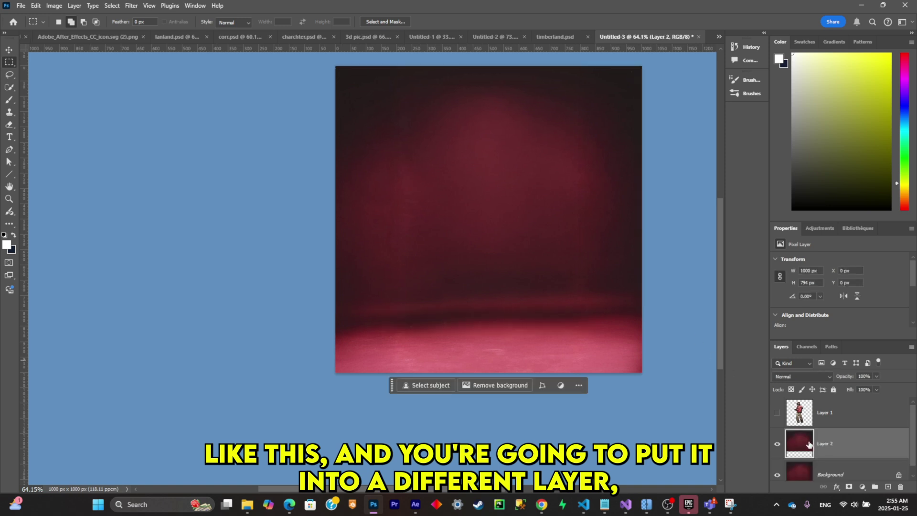
click(833, 472)
drag(317, 63, 658, 315)
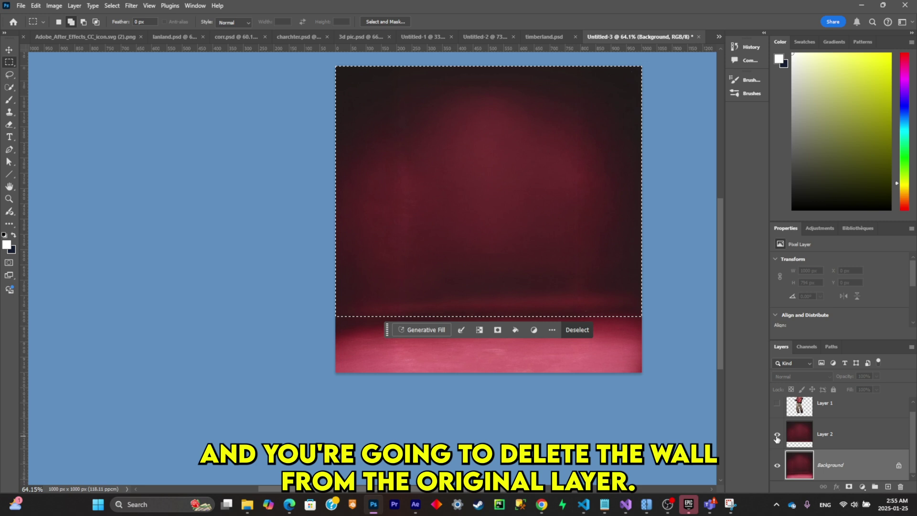
key(Delete)
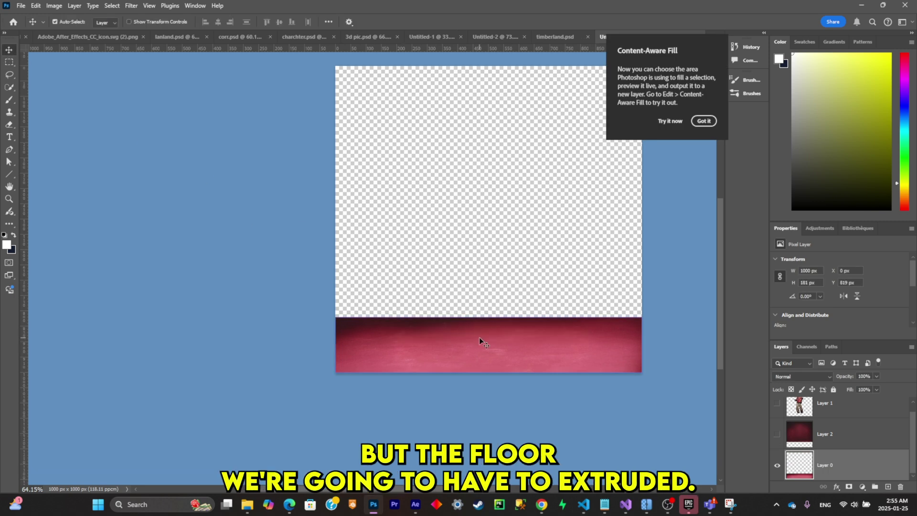
Stretch the remaining floor strip upward with Free Transform until it fills the 1000 px canvas height
key(ctrl+t)
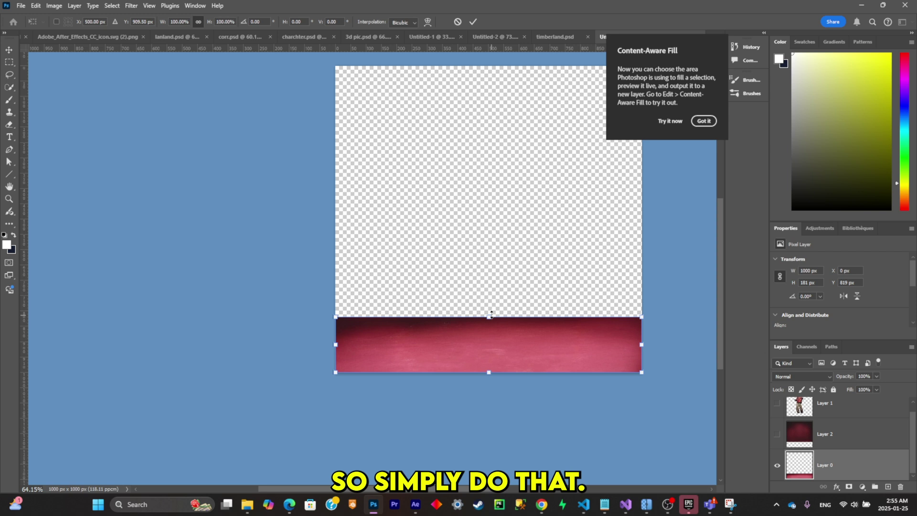
drag(478, 317, 467, 65)
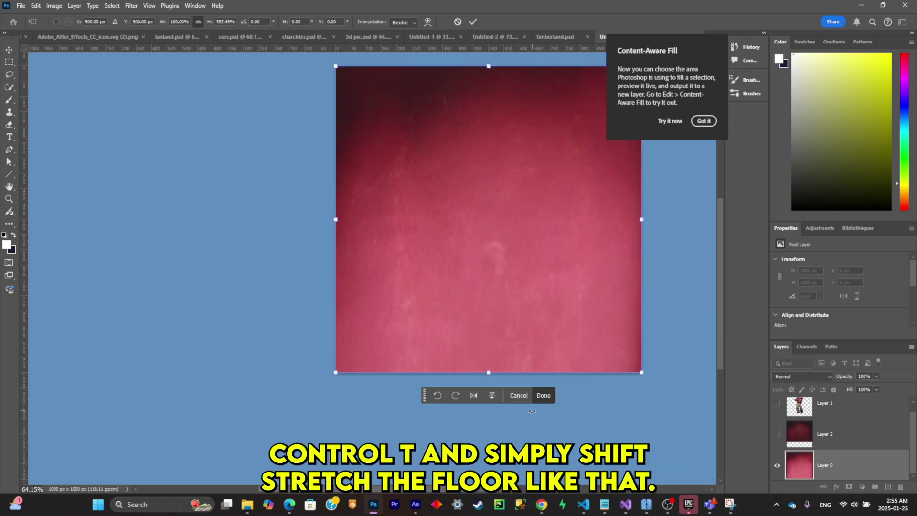
click(546, 400)
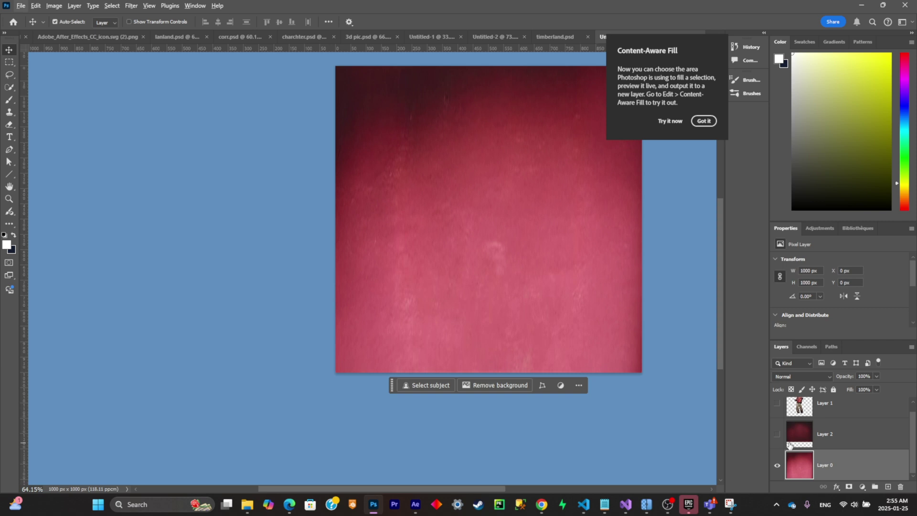
Place the floor layer above the wall layer, and save the document with all layers visible as floor 3d.psd
drag(825, 461, 789, 442)
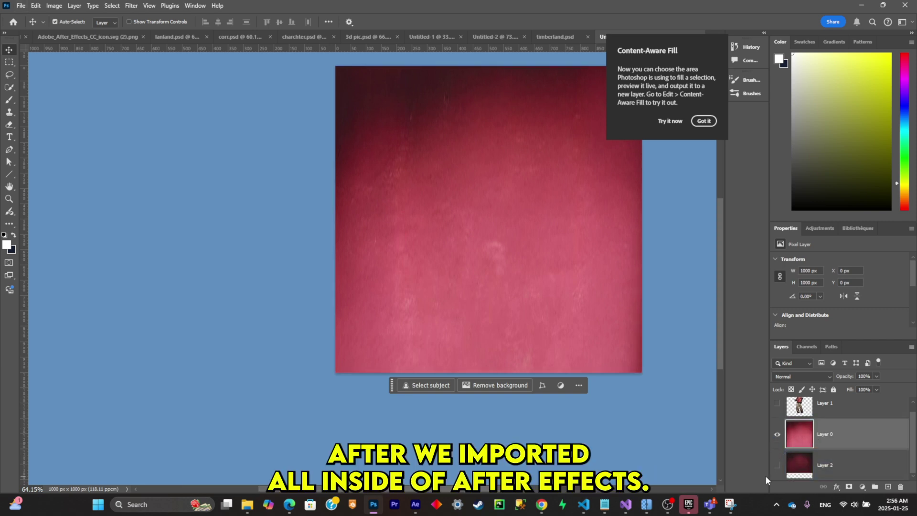
scroll(798, 452, up, 1)
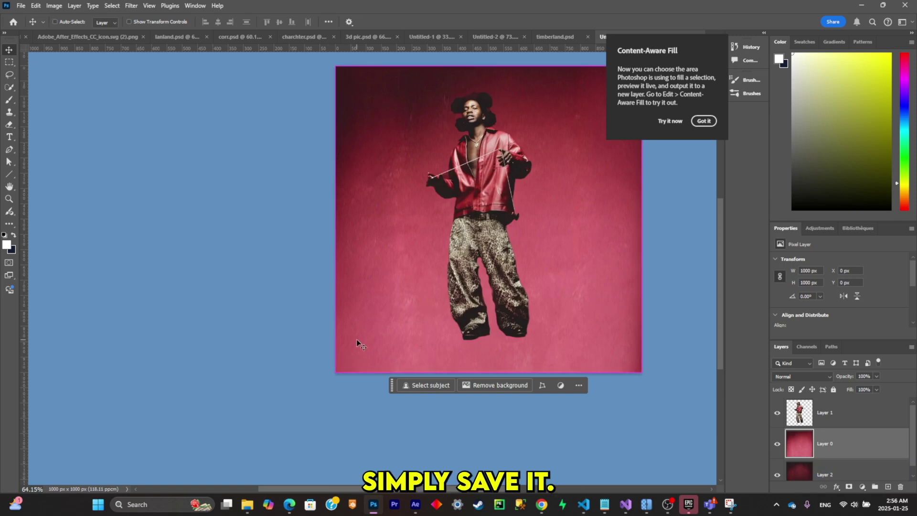
key(ctrl+s)
key(ctrl+shift+s)
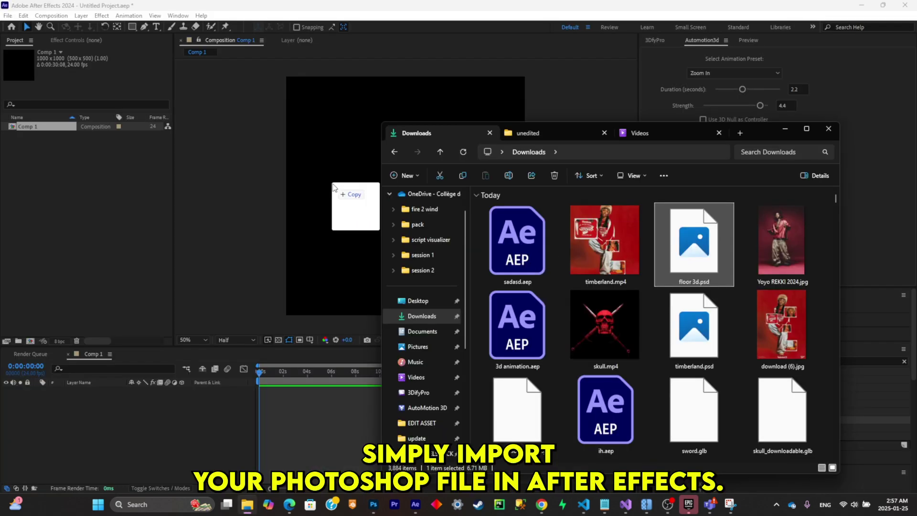
Switch to After Effects, import floor 3d.psd as a layered composition, and open that composition
drag(616, 249, 331, 183)
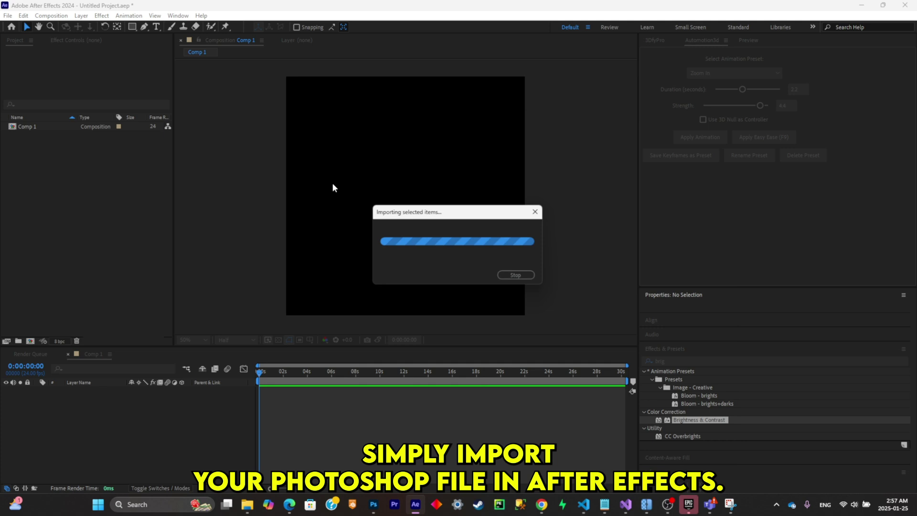
click(465, 408)
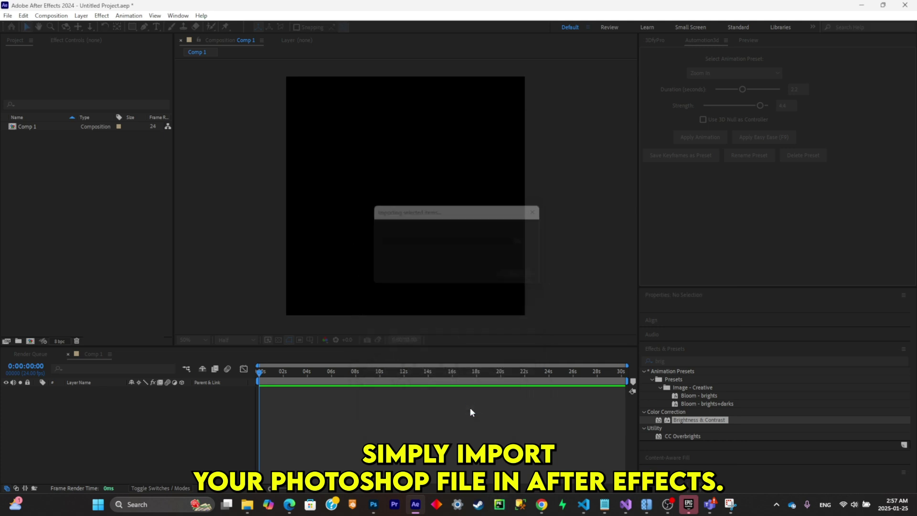
double_click(113, 390)
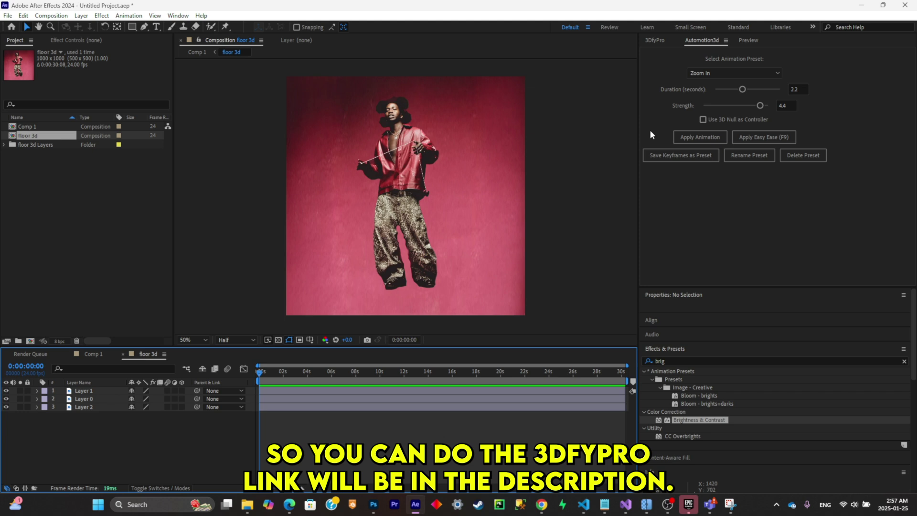
Create a 3D camera and 3D layers with the 3DfyPro plugin, and display the composition in two views
click(655, 41)
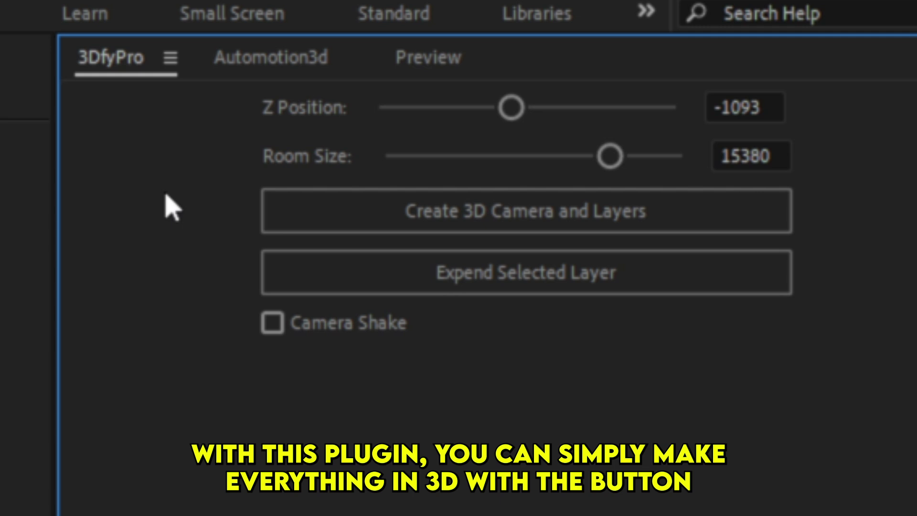
click(324, 219)
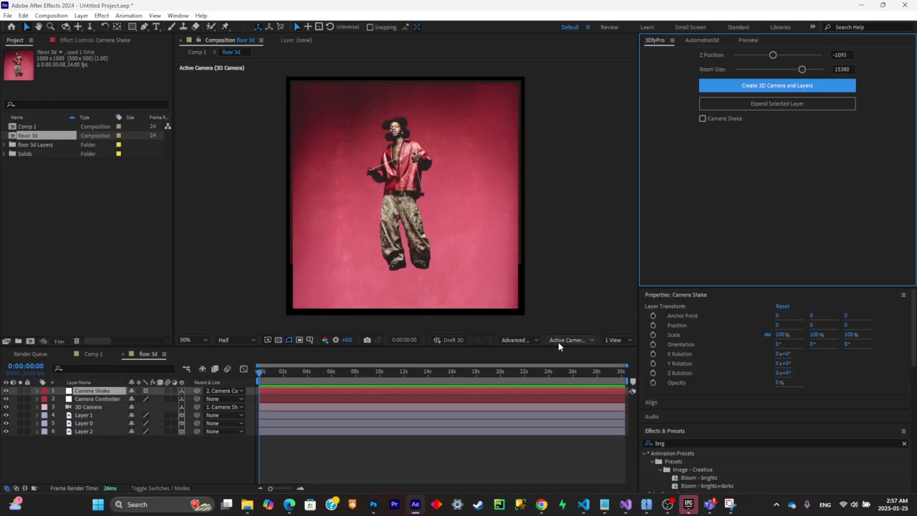
click(613, 340)
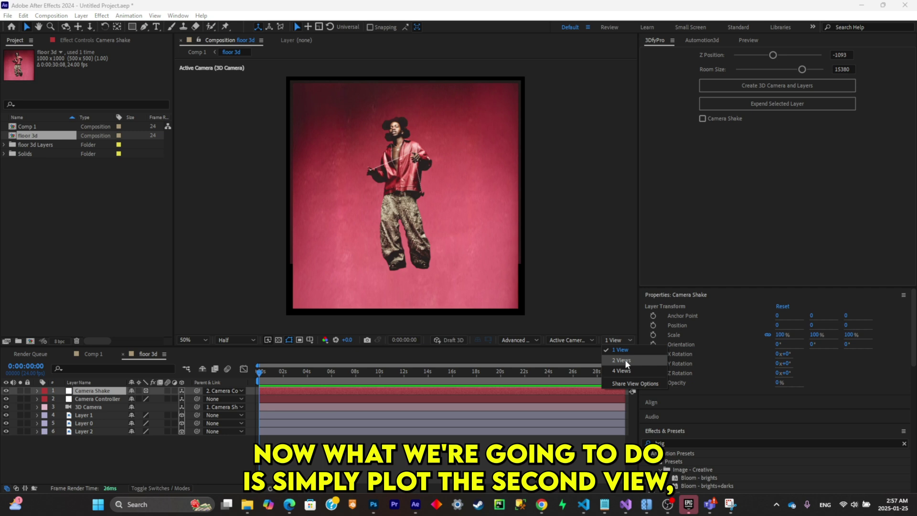
click(622, 360)
scroll(489, 219, down, 2)
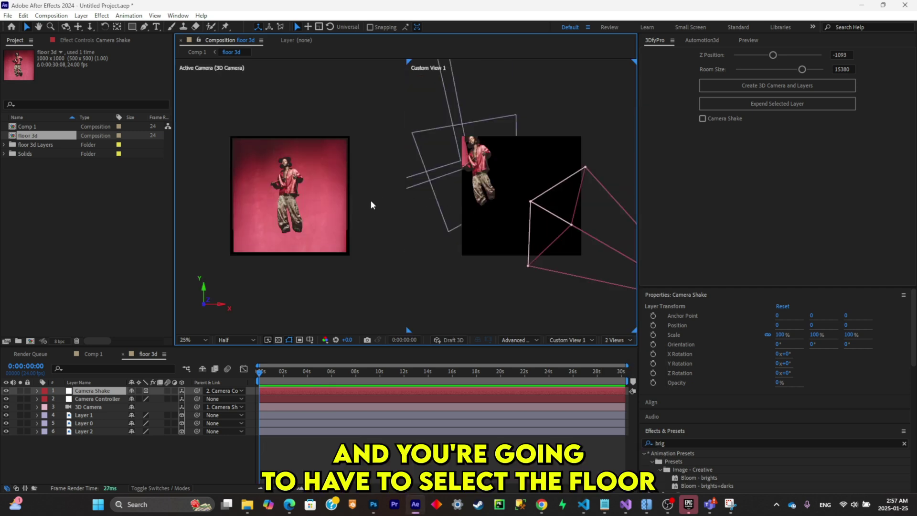
Rotate the floor layer (Layer 0) to an X orientation of about 268° and lower it to the man's feet, Y about 2776
click(99, 431)
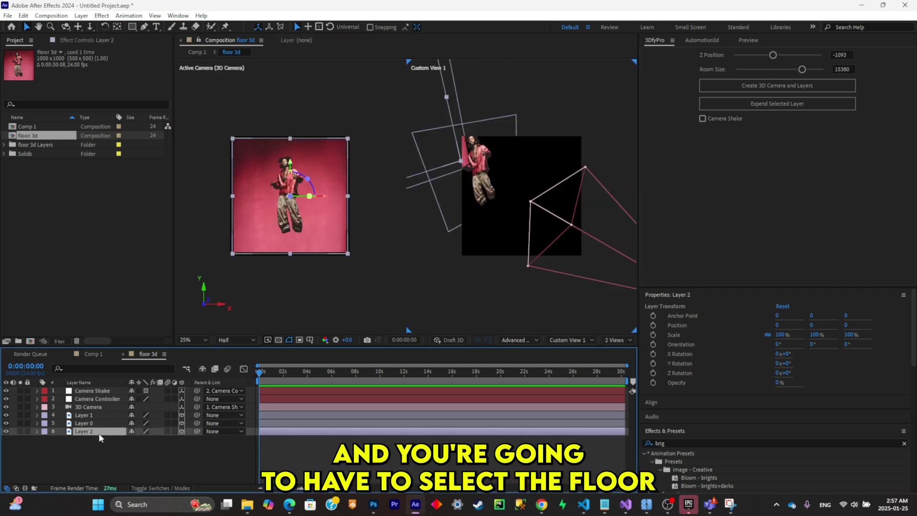
click(102, 425)
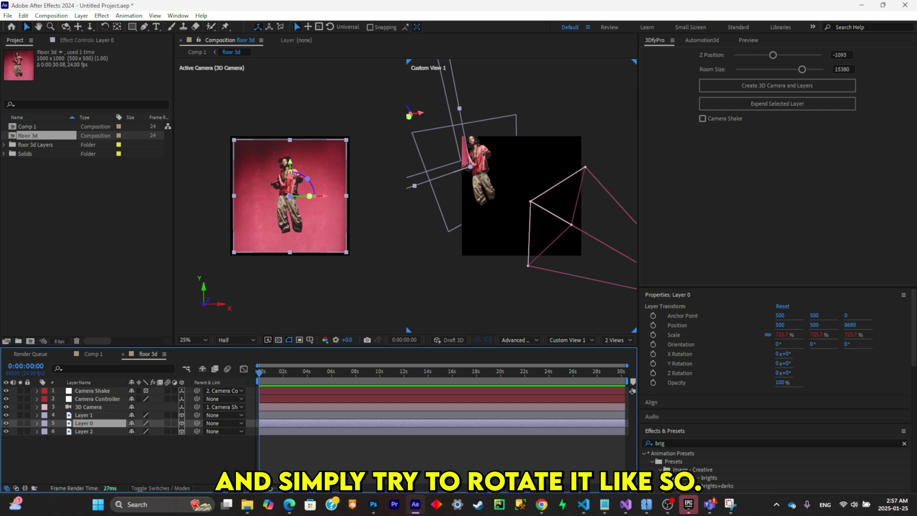
drag(292, 180, 350, 202)
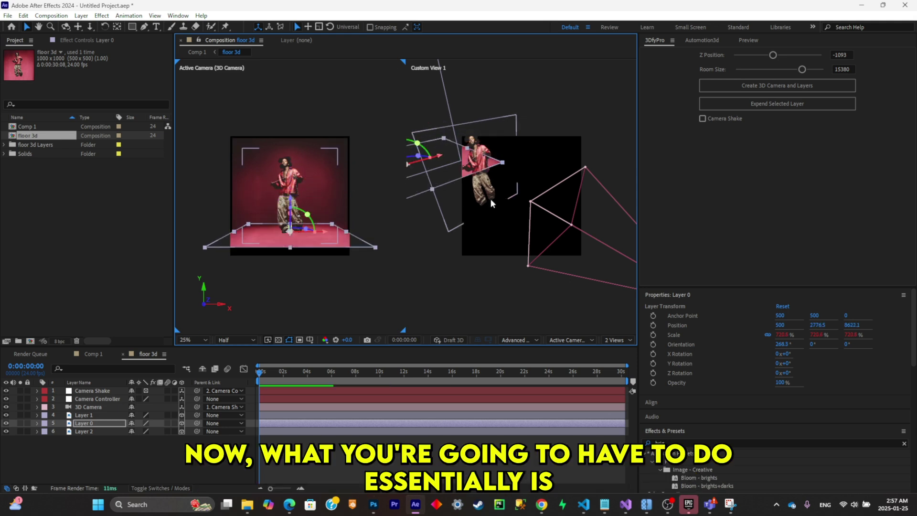
Using the custom view, push the floor layer back to Z about 12786 and enlarge it so its rear edge meets the wall
drag(490, 196, 589, 221)
scroll(529, 241, down, 1)
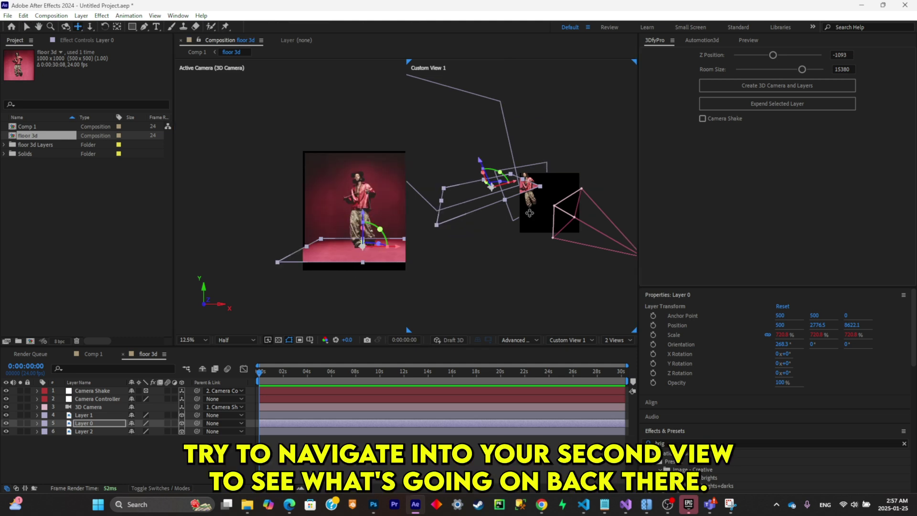
drag(529, 213, 596, 231)
mouse_move(544, 203)
mouse_down()
mouse_move(596, 212)
mouse_move(566, 213)
mouse_move(571, 222)
mouse_move(545, 212)
mouse_up()
scroll(565, 213, up, 1)
click(24, 27)
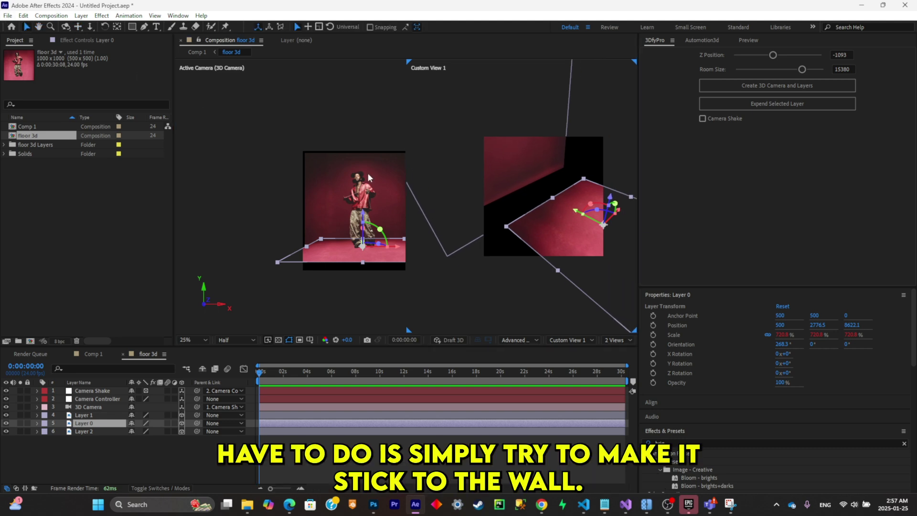
drag(562, 207, 494, 207)
scroll(346, 248, up, 2)
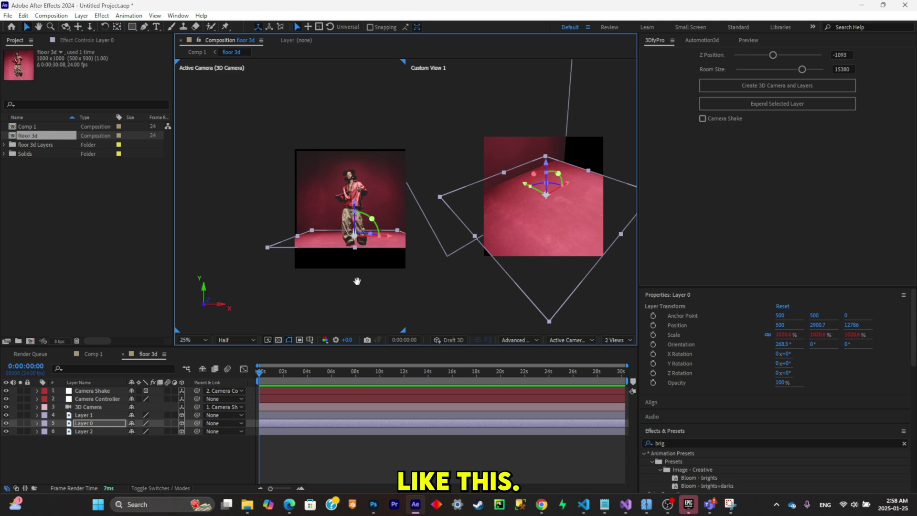
Return the composition viewer to a single active camera view
drag(332, 257, 286, 253)
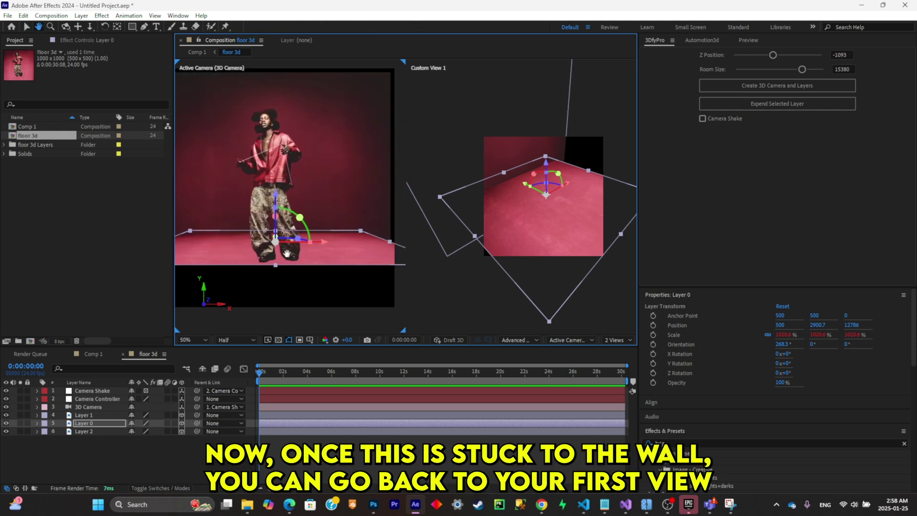
click(616, 340)
click(618, 350)
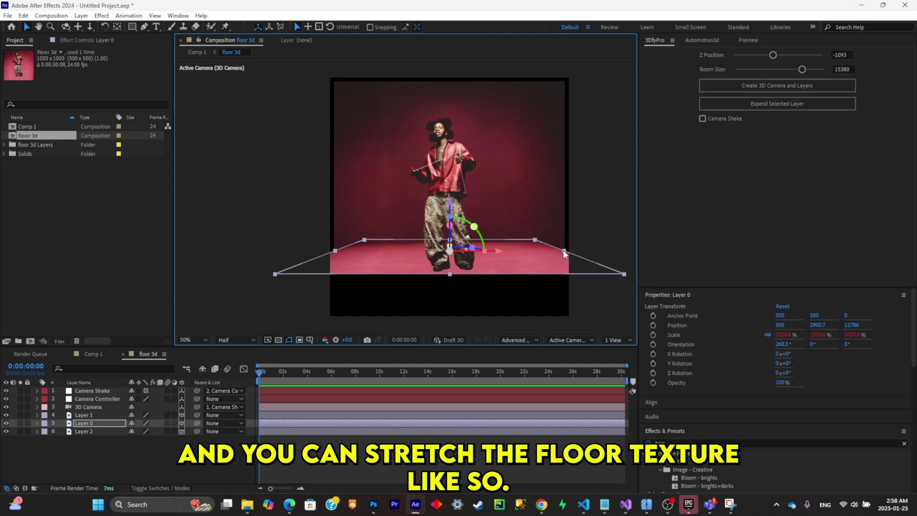
Stretch the floor layer (Layer 0) wider, and move the 3DfyPro camera to a Z Position of about -1421
drag(563, 250, 582, 252)
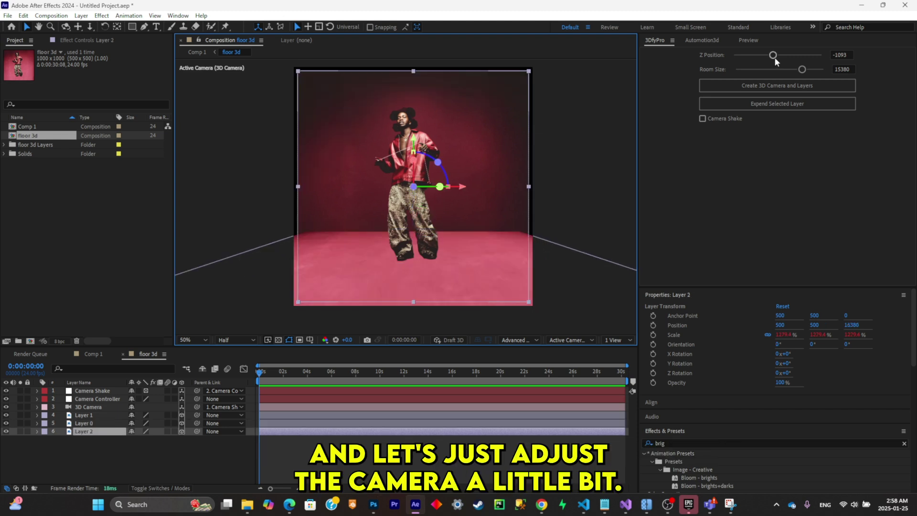
drag(775, 57, 773, 57)
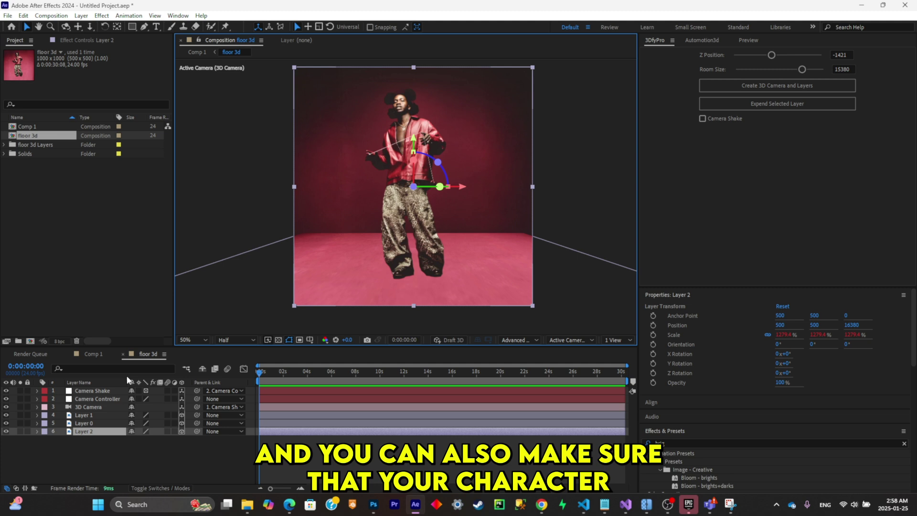
Lower the subject layer (Layer 1) to about X 510, Y 646, and display the composition in two views
click(436, 135)
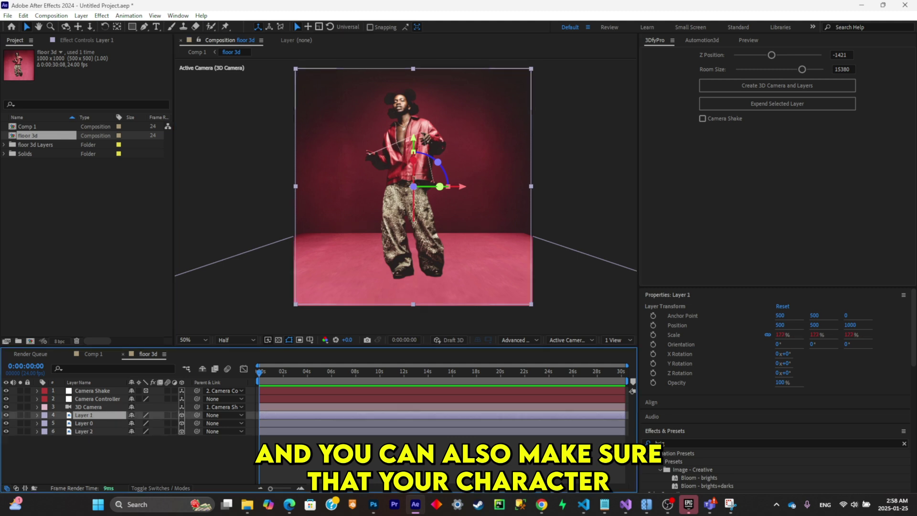
click(414, 190)
mouse_move(414, 190)
mouse_down()
mouse_move(402, 148)
mouse_move(403, 172)
mouse_move(420, 189)
mouse_move(411, 172)
mouse_move(415, 208)
mouse_up()
click(616, 340)
click(622, 359)
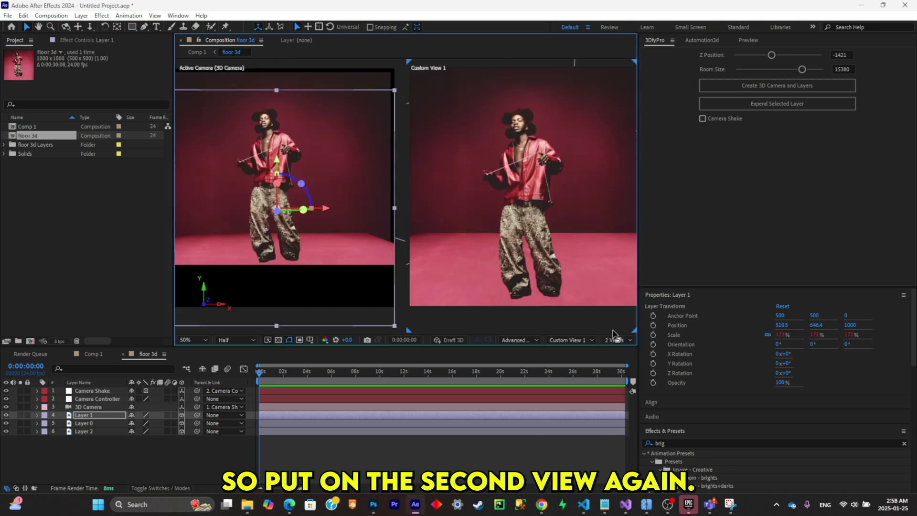
Using the custom view, push the subject layer back over the floor to Z about 8651 and adjust its height to Y about 801
scroll(485, 193, down, 4)
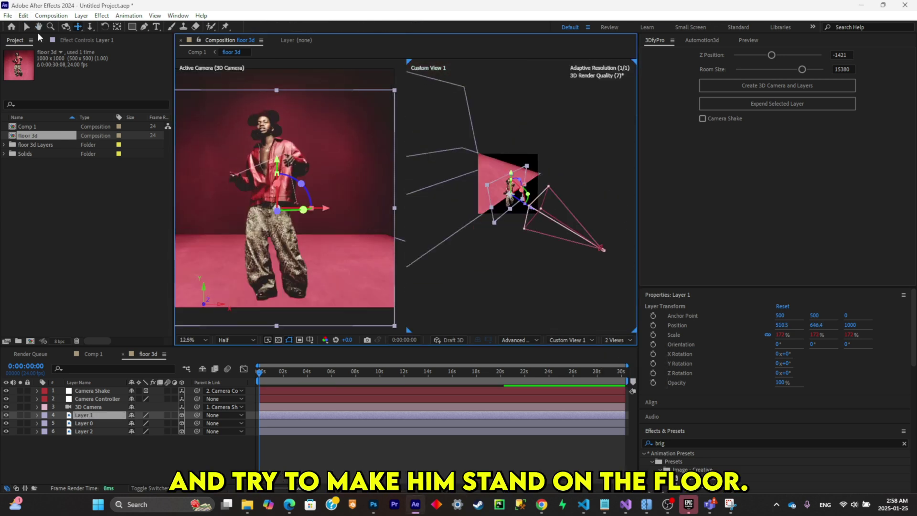
click(26, 26)
scroll(532, 232, up, 1)
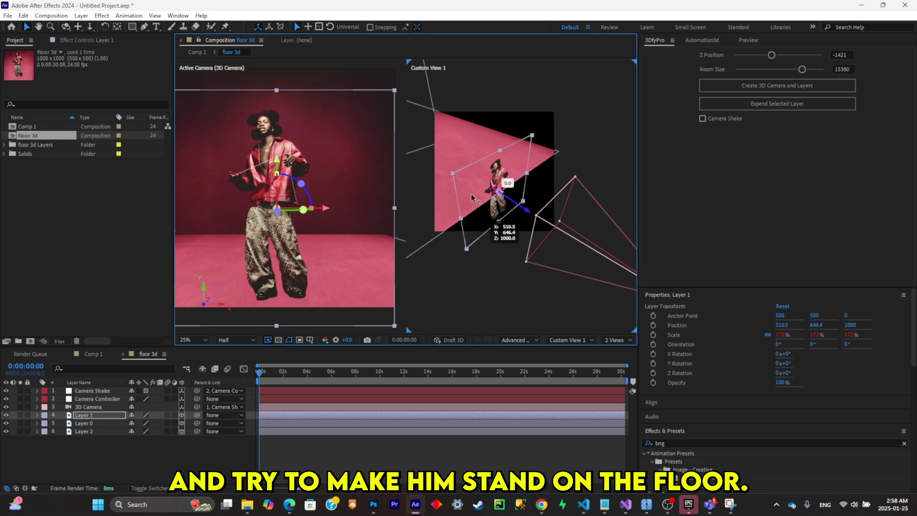
drag(471, 198, 403, 127)
drag(523, 180, 610, 189)
drag(475, 99, 470, 131)
Scale the subject layer (Layer 1) down uniformly to about 499% so the man's full figure stands on the floor
key(s)
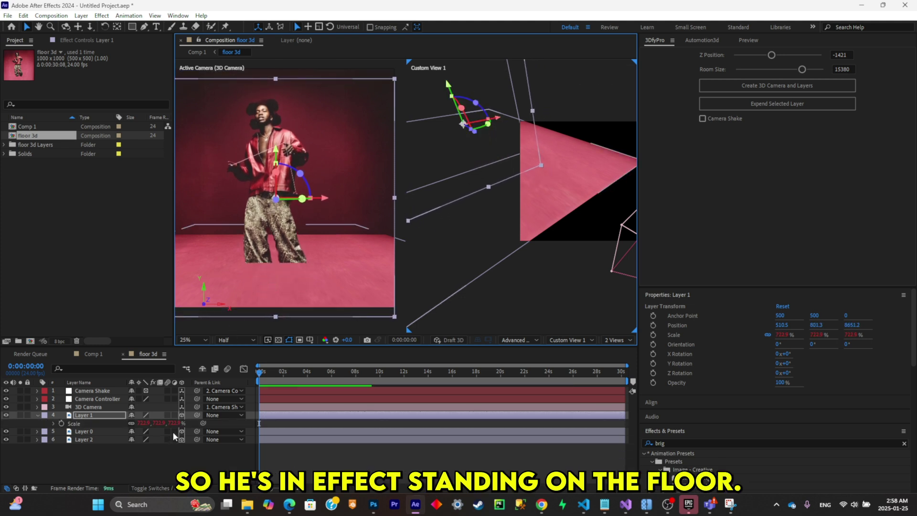
mouse_move(173, 423)
mouse_down()
mouse_move(151, 424)
mouse_move(162, 423)
mouse_up()
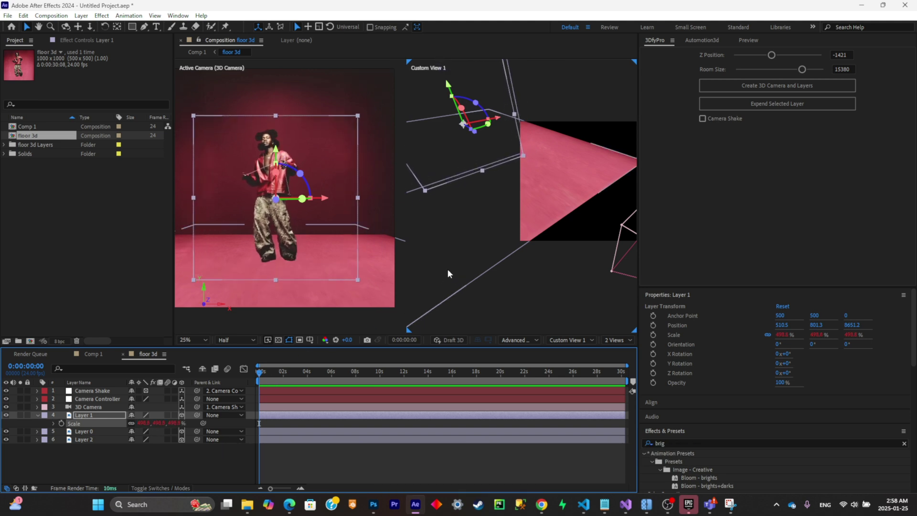
drag(497, 262, 379, 209)
Return the composition viewer to a single active camera view and frame the room
click(616, 340)
click(603, 351)
scroll(498, 239, up, 1)
scroll(379, 205, up, 1)
scroll(391, 209, down, 1)
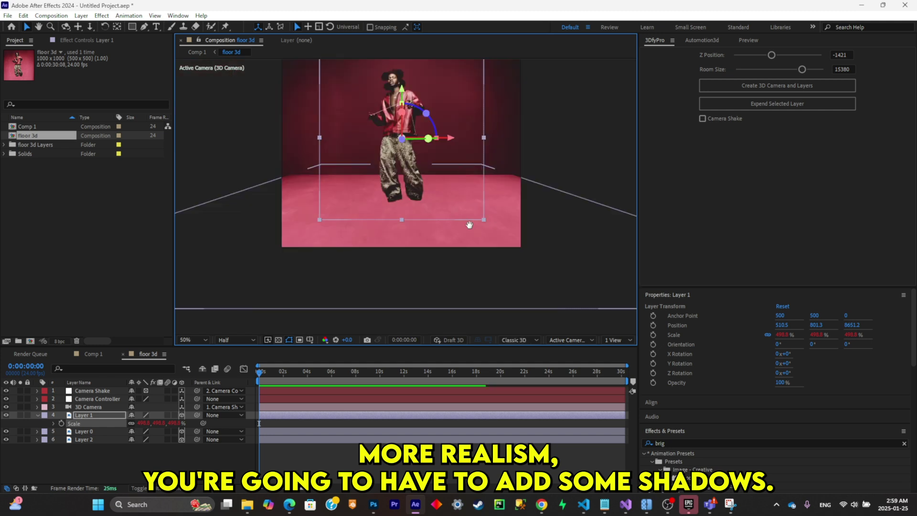
drag(470, 224, 470, 246)
Duplicate the subject layer (Layer 1), lay the copy flat at an X orientation of about 86° and lower it to the feet, Y about 2655
click(106, 413)
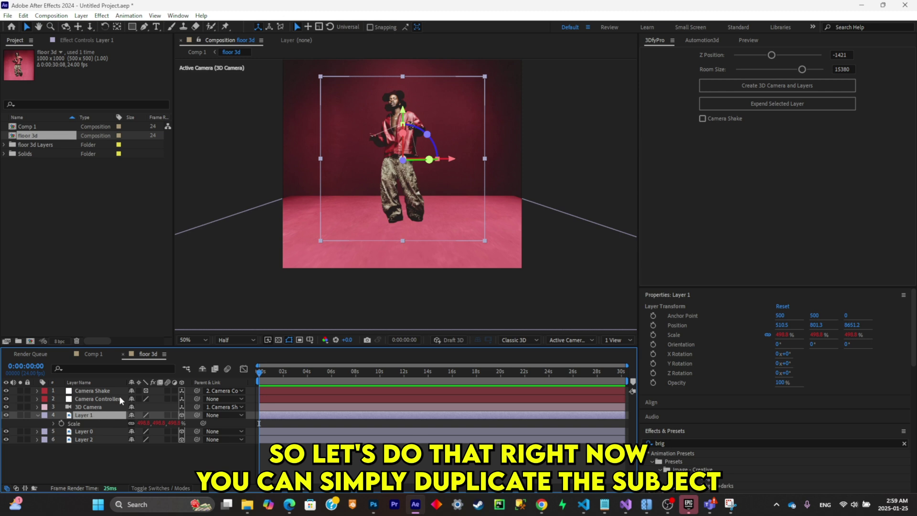
key(ctrl+d)
drag(403, 133, 397, 167)
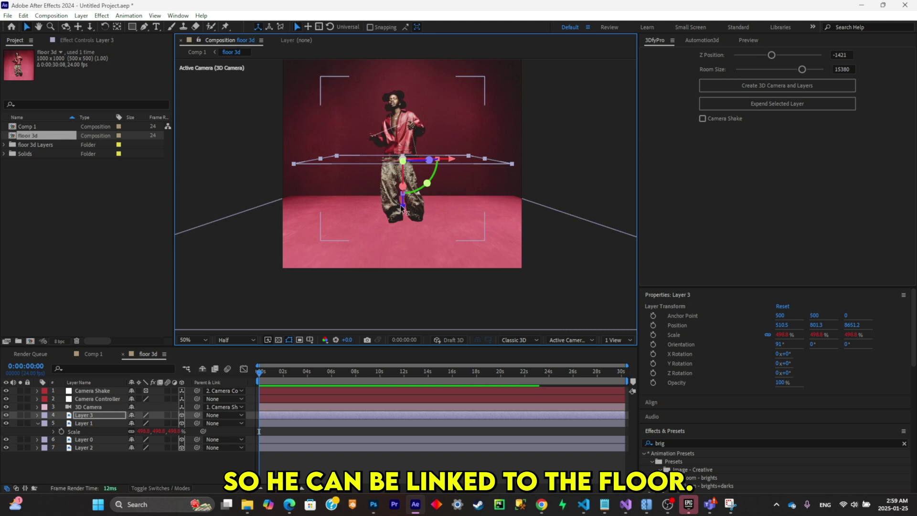
drag(403, 208, 406, 266)
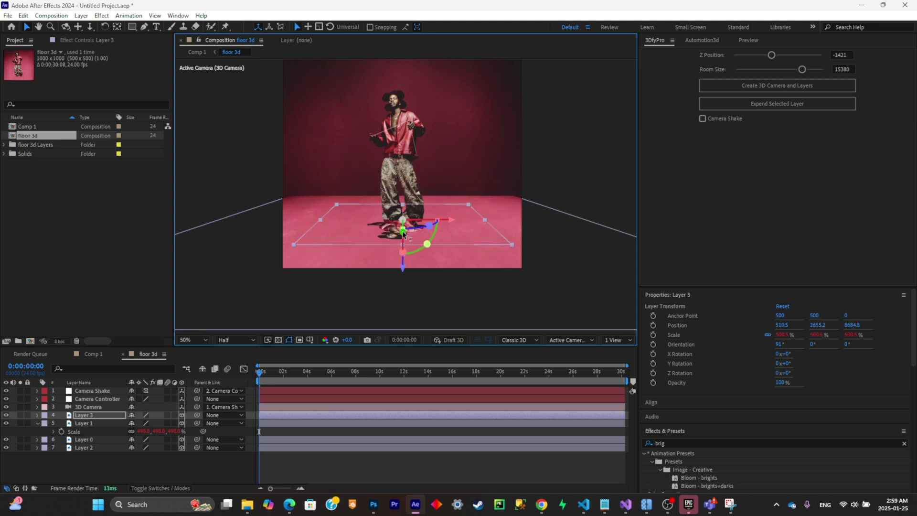
drag(404, 232, 405, 234)
Add a Color Overlay layer style to the flattened copy (Layer 3) and set its color to black
right_click(73, 415)
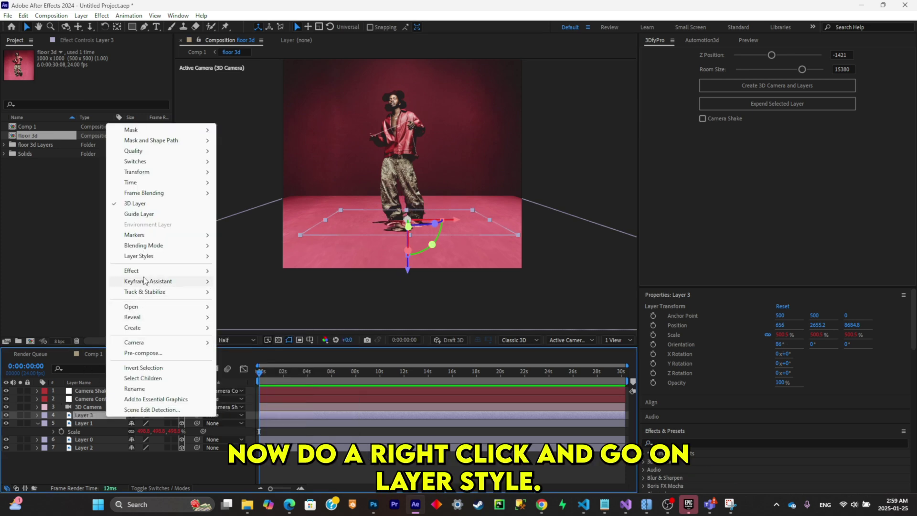
mouse_move(145, 257)
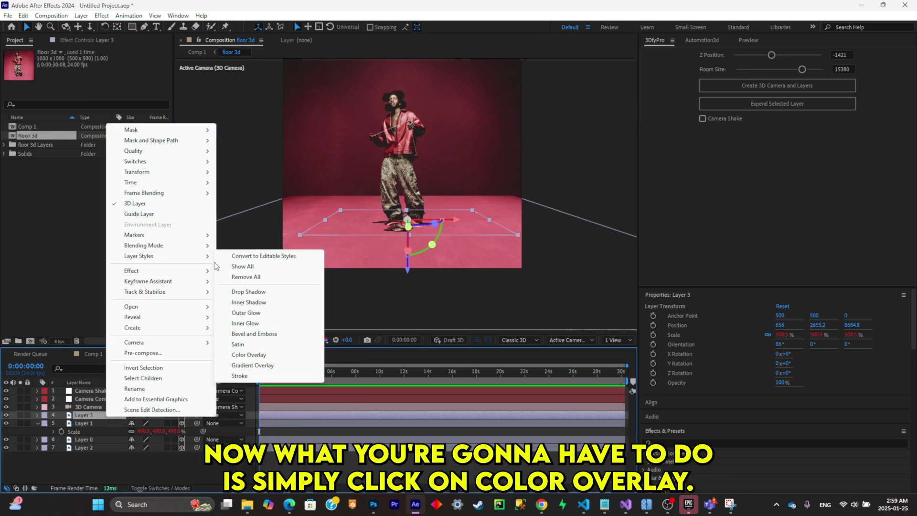
click(271, 354)
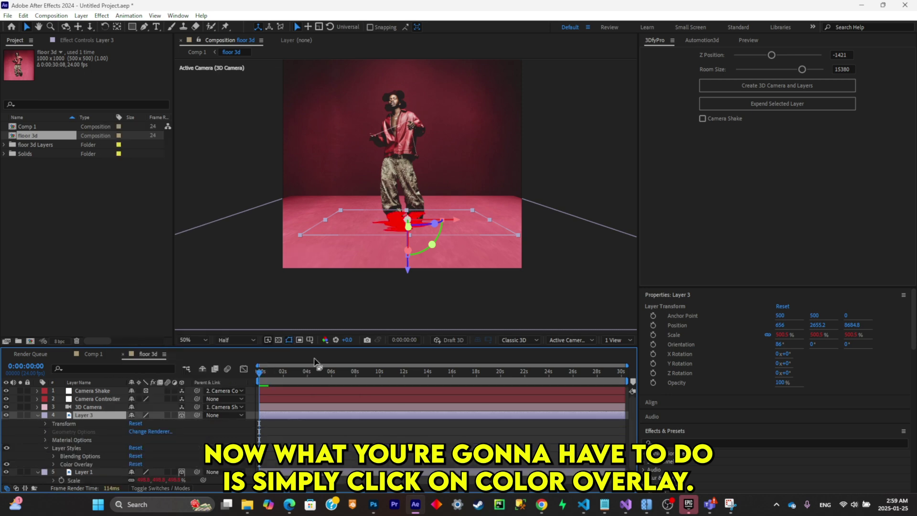
click(134, 439)
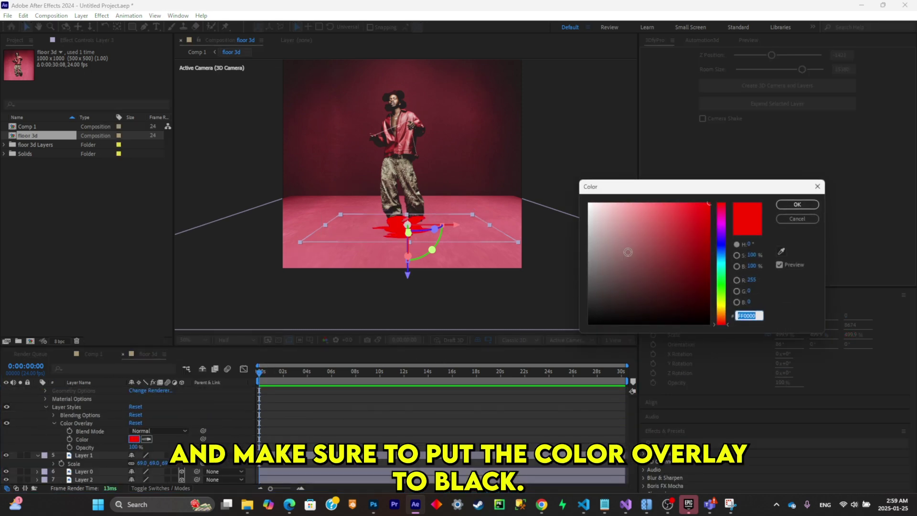
click(625, 318)
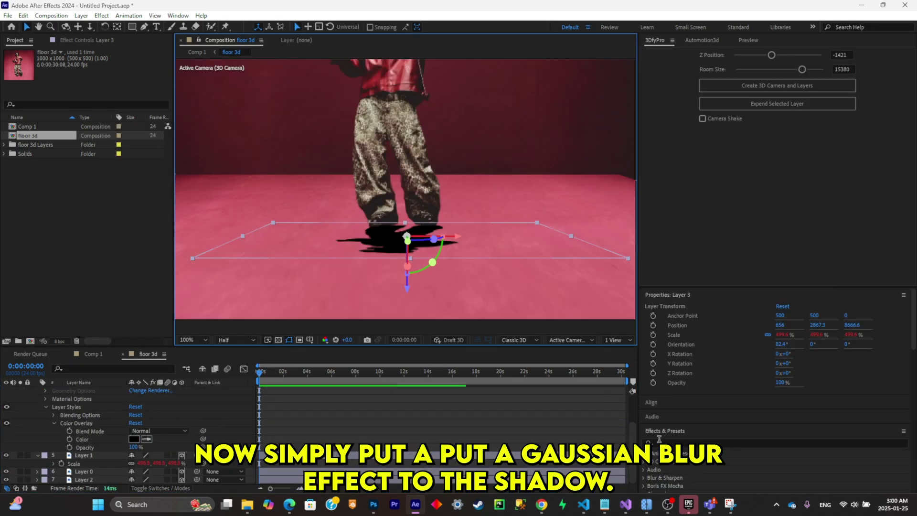
Apply Gaussian Blur to the shadow layer (Layer 3) with Blurriness about 140.7, and set the layer's opacity to 94%
click(659, 438)
text(gaus)
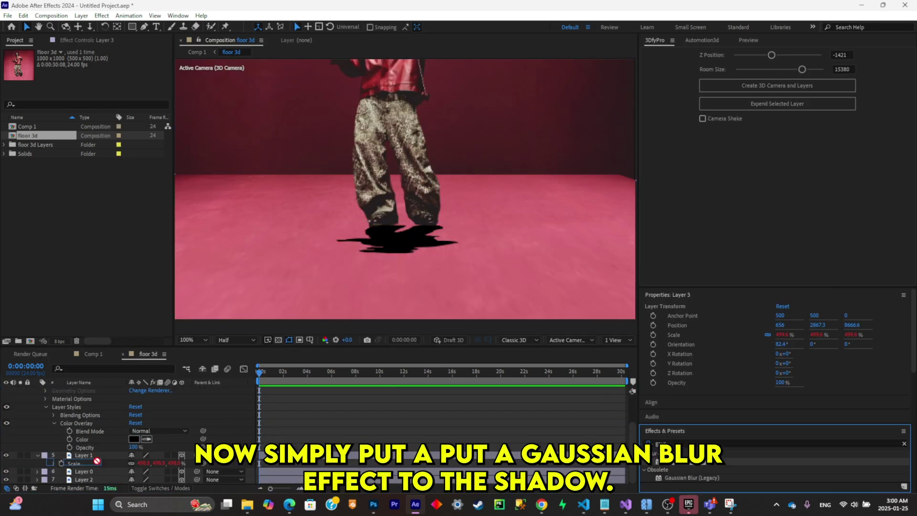
click(105, 456)
drag(104, 455, 97, 421)
drag(99, 68, 700, 93)
click(97, 84)
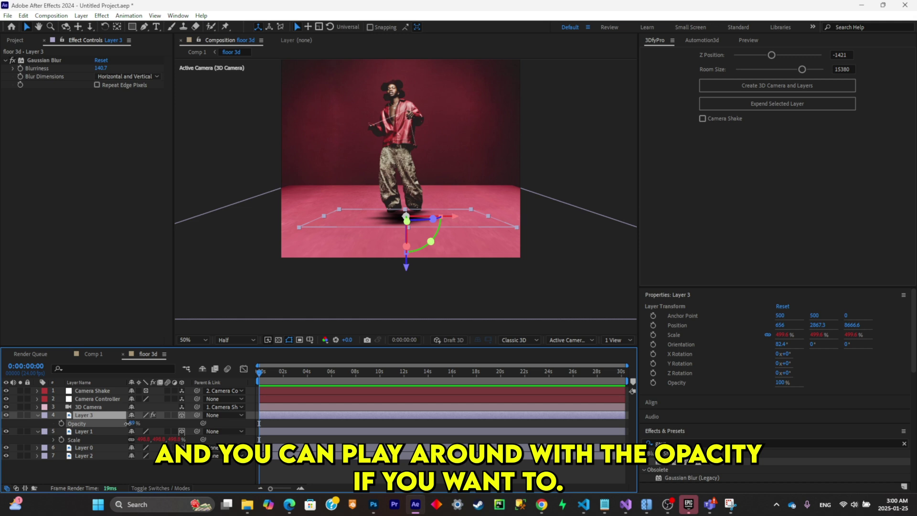
drag(128, 424, 137, 427)
click(166, 472)
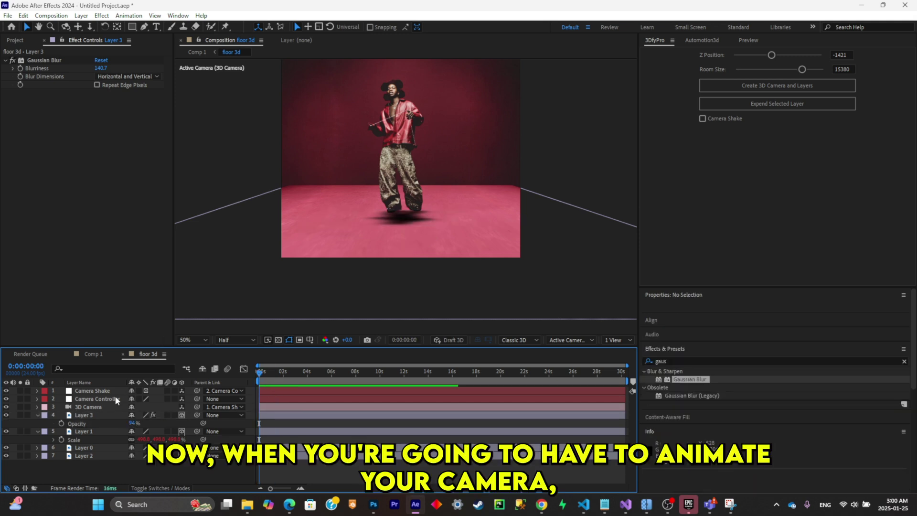
Set a Position keyframe on the 3D Camera layer at the start of the composition
click(105, 405)
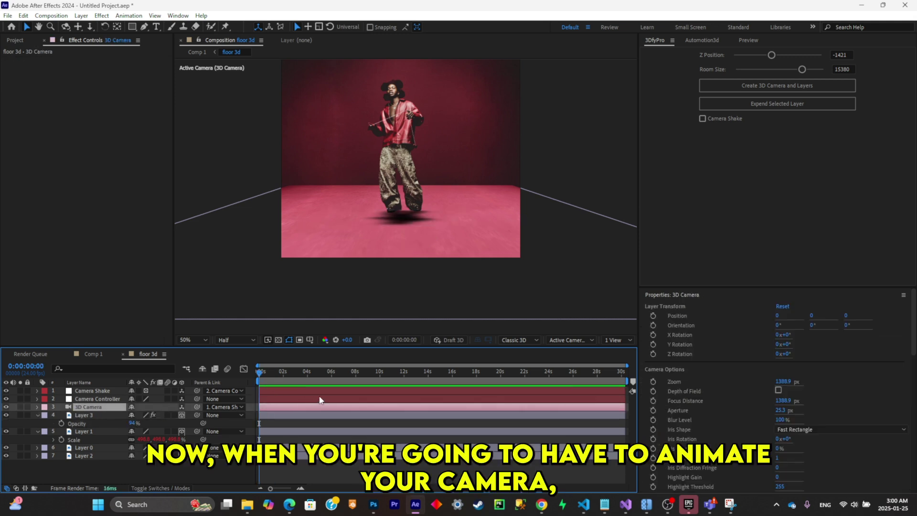
key(p)
click(61, 415)
Try pushing the 3D Camera in to Z 4340 at 0:00:05:23, and go back to the start of the composition
click(331, 372)
drag(151, 414, 301, 383)
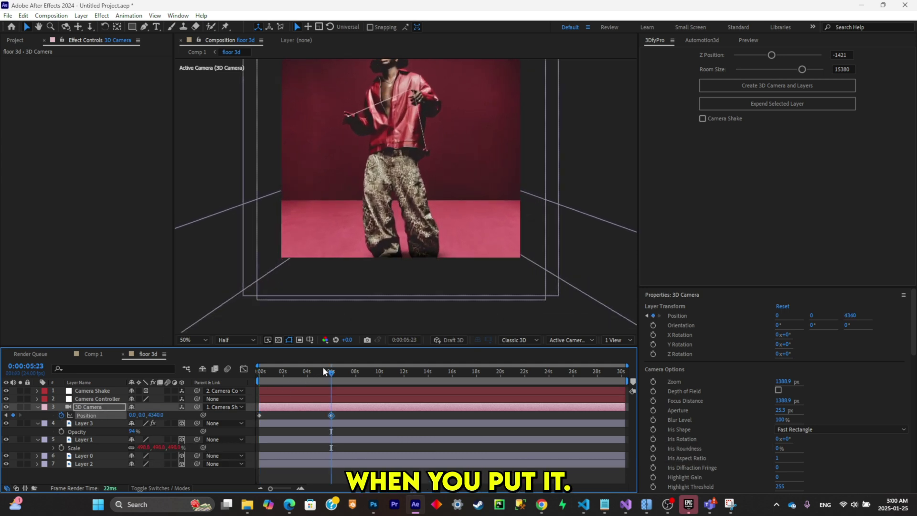
key(Home)
At 0:00:04:10, set the 3D Camera's Position to 0, -980, 6490 for the push-in, and preview the animation
drag(514, 176, 509, 250)
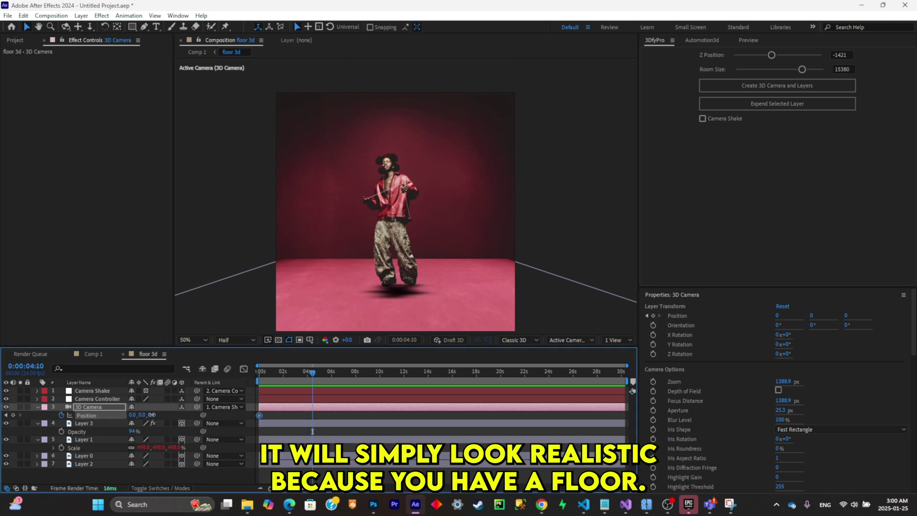
drag(150, 415, 92, 418)
key(space)
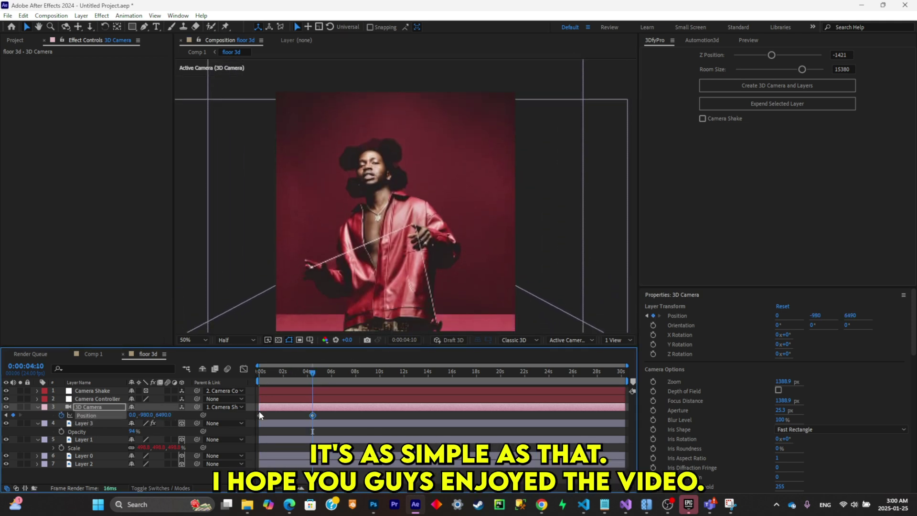